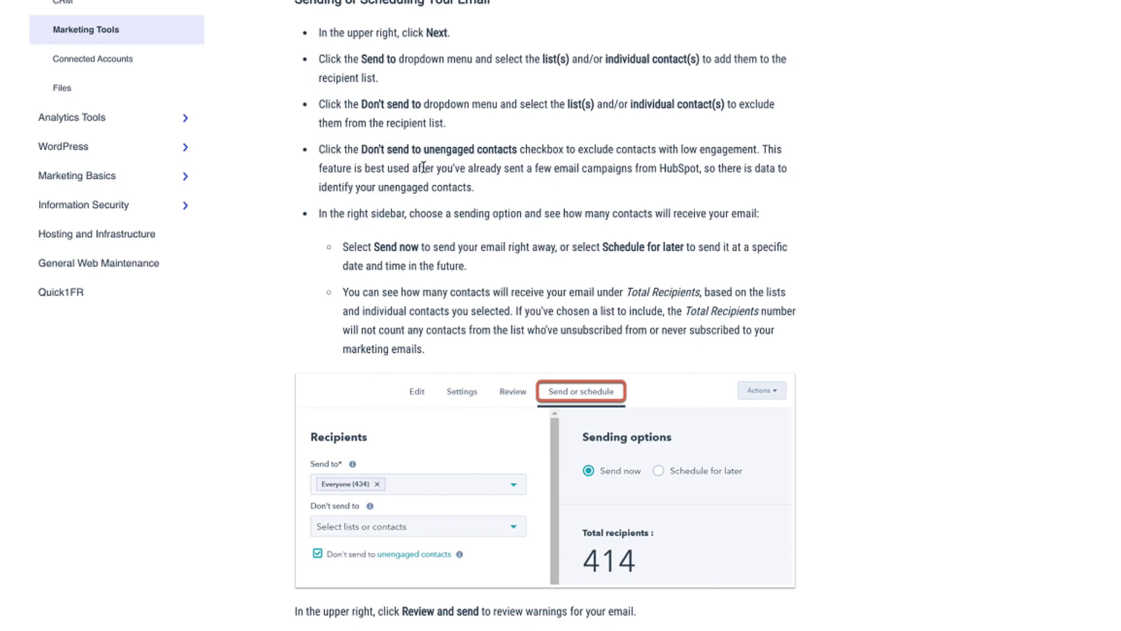
scroll(427, 336, "down", 3)
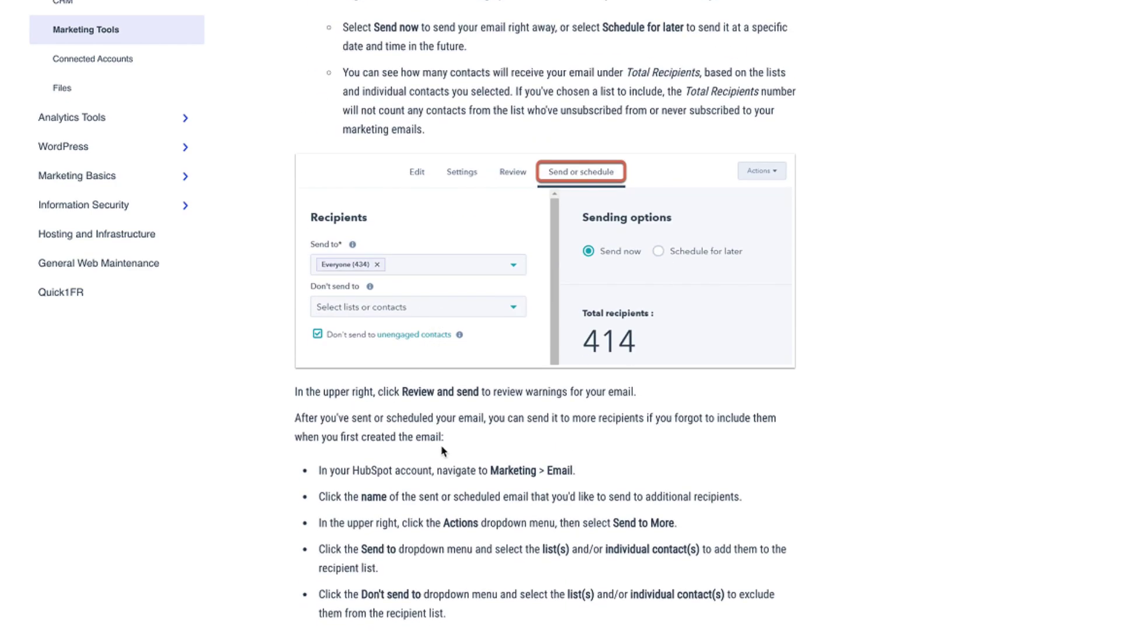
scroll(429, 479, "up", 3)
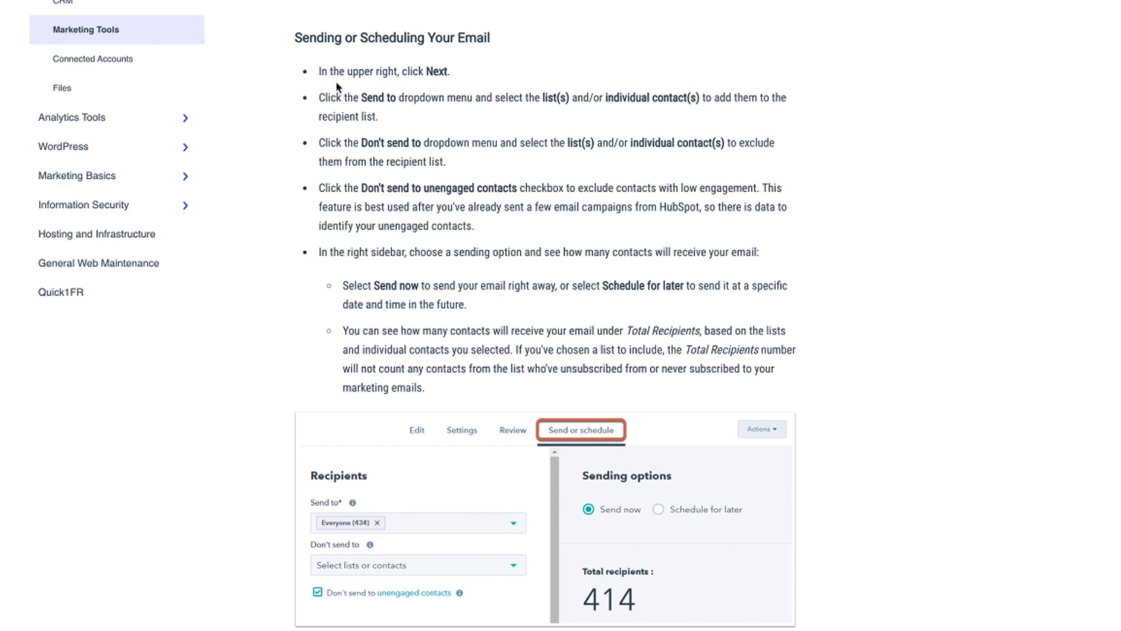
Highlight the Next, exclude-lists and Don't send to unengaged contacts steps in turn.
left_click_drag(319, 73, 424, 72)
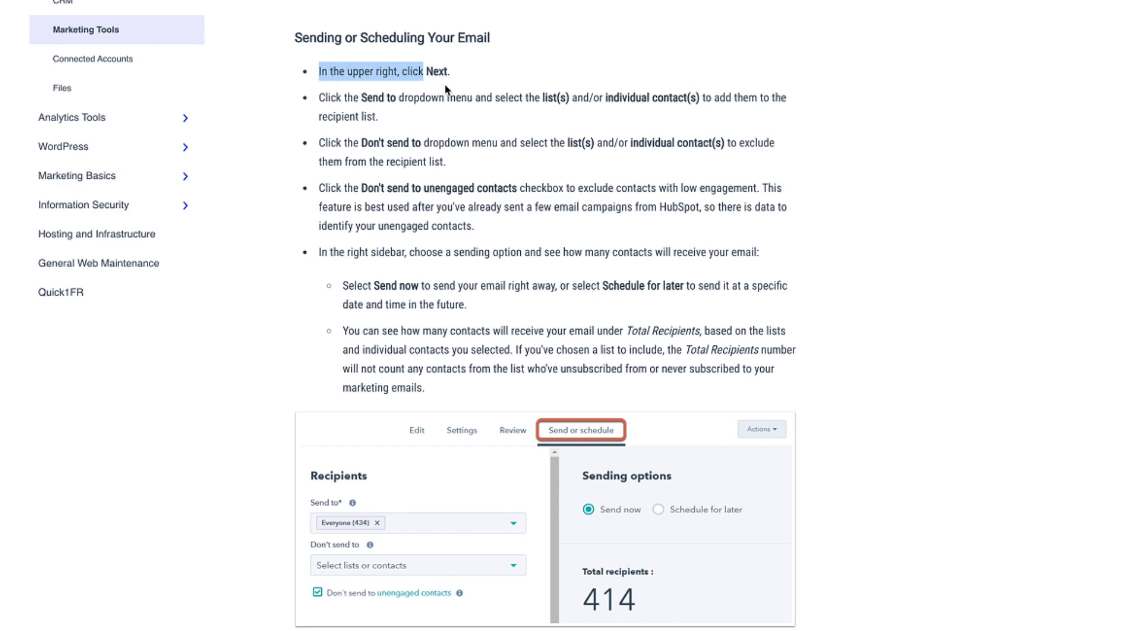
left_click(409, 70)
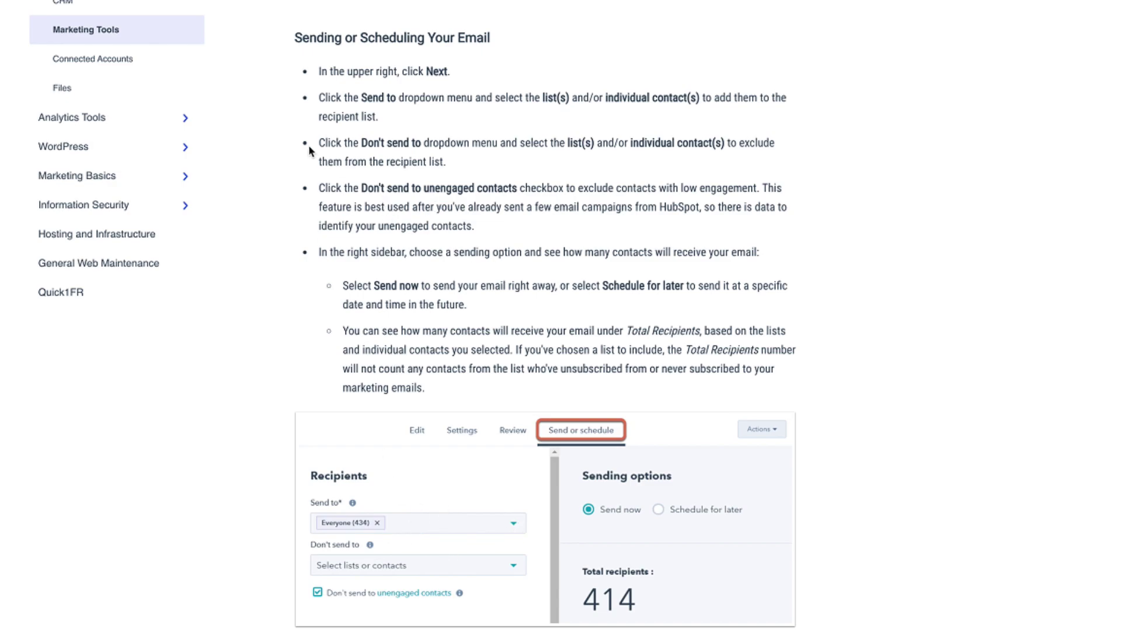
left_click_drag(321, 142, 507, 143)
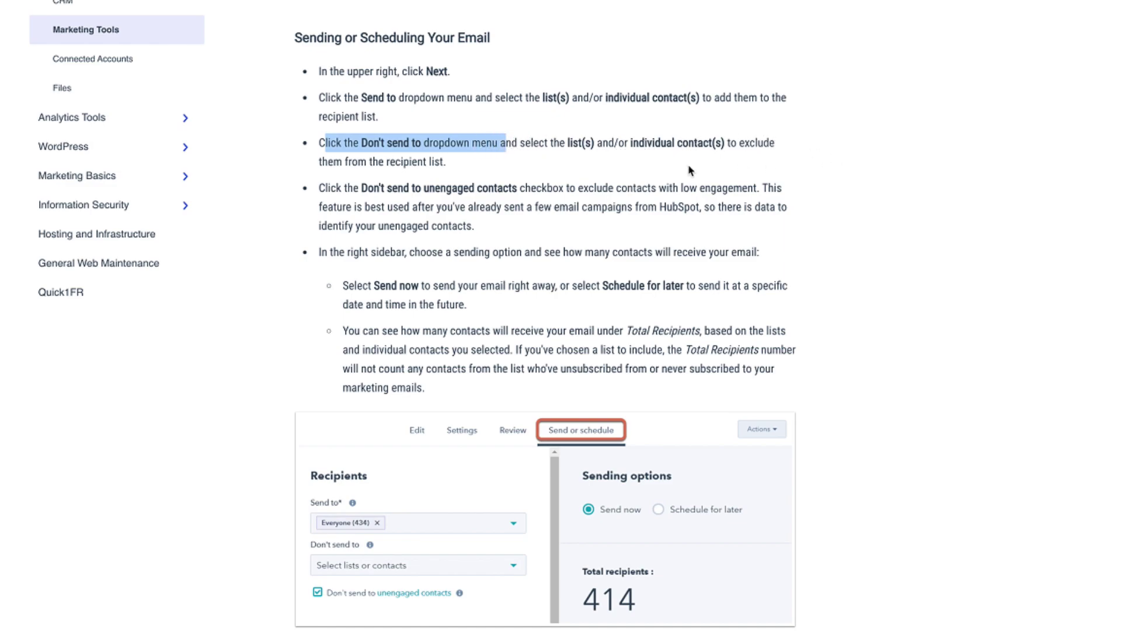
left_click(460, 165)
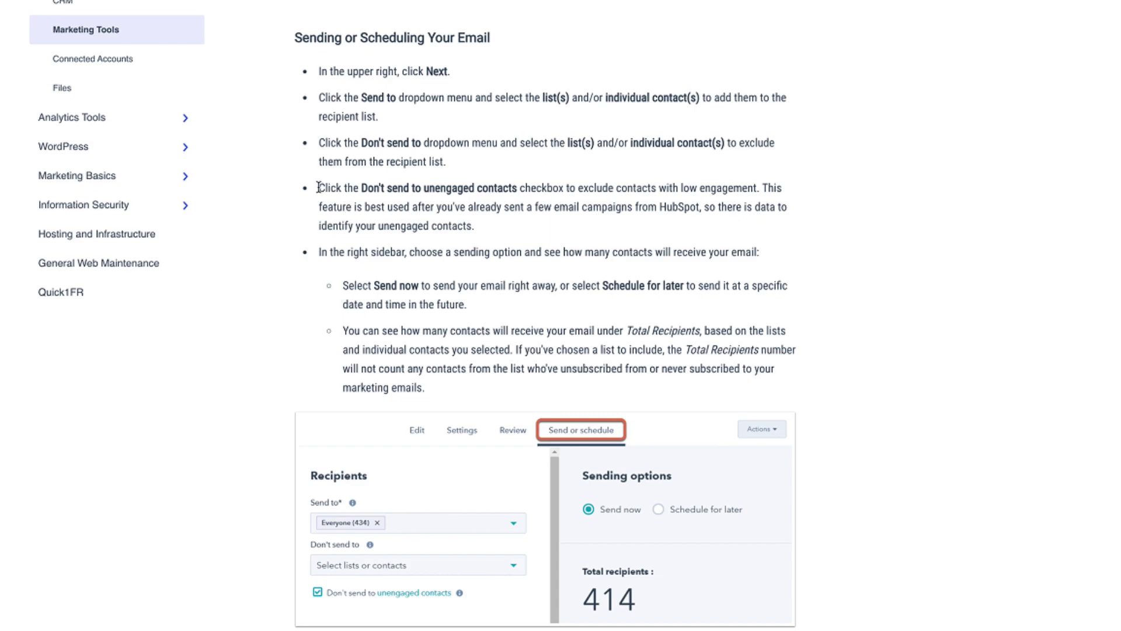
left_click_drag(319, 188, 443, 192)
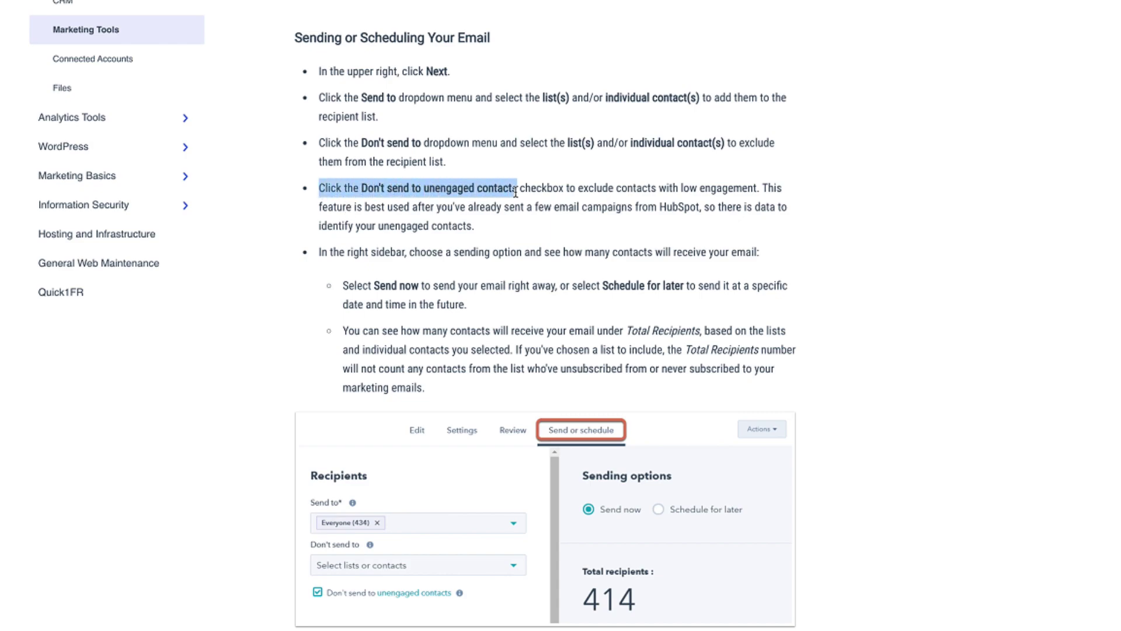
mouse_move(442, 192)
left_mouse_down()
mouse_move(760, 192)
mouse_move(644, 187)
left_mouse_up()
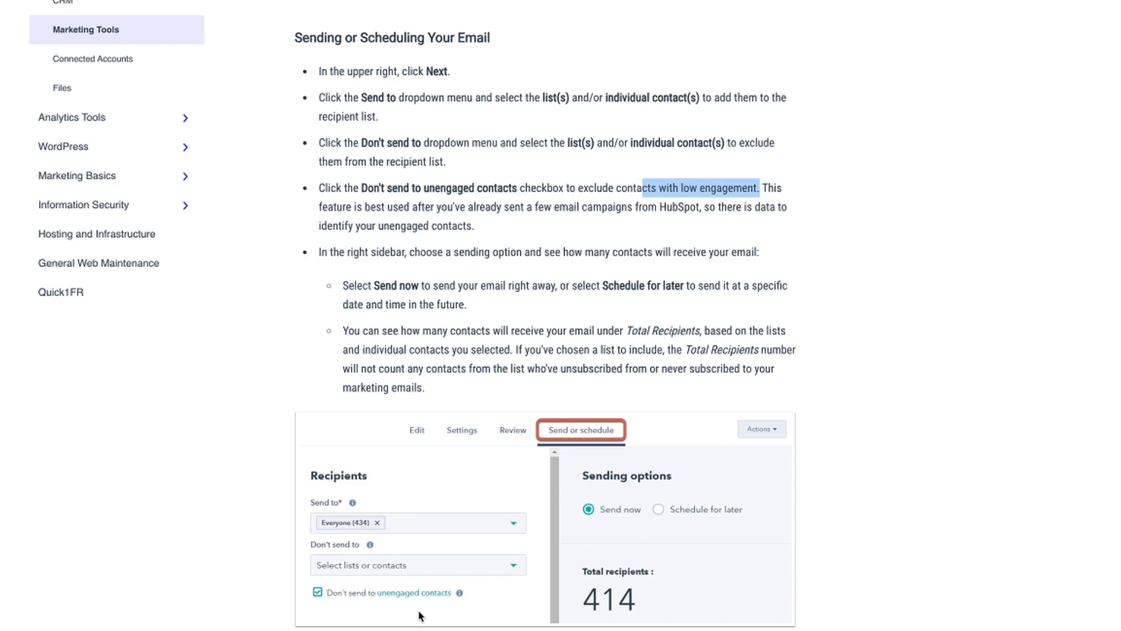
left_click(756, 188)
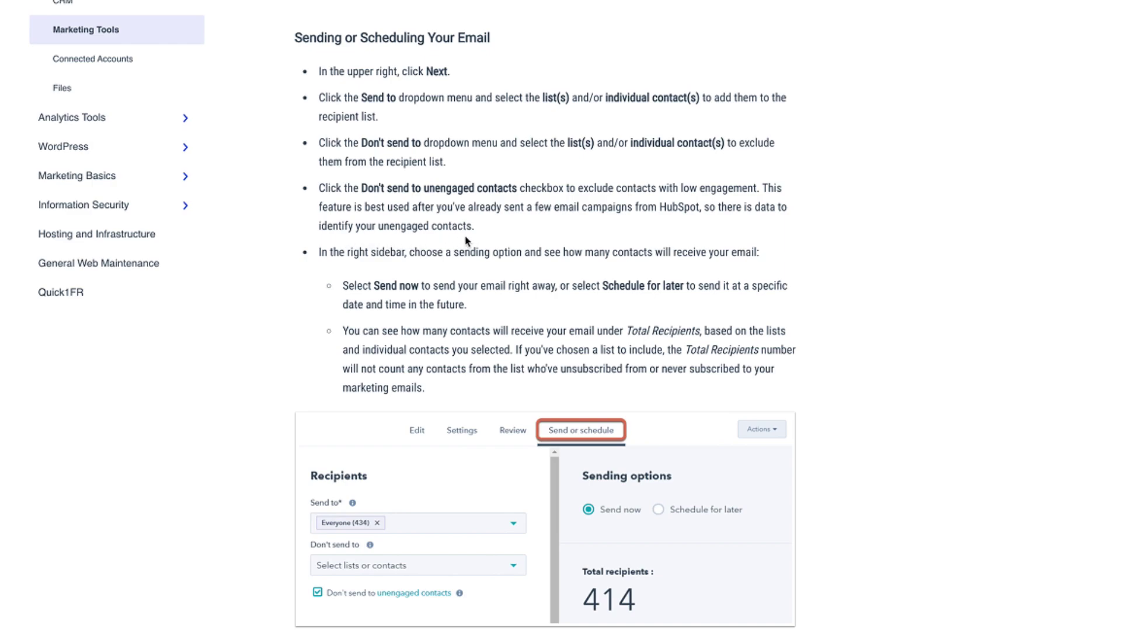
Highlight the choose-a-sending-option step and its Send now instruction.
left_click_drag(322, 253, 510, 255)
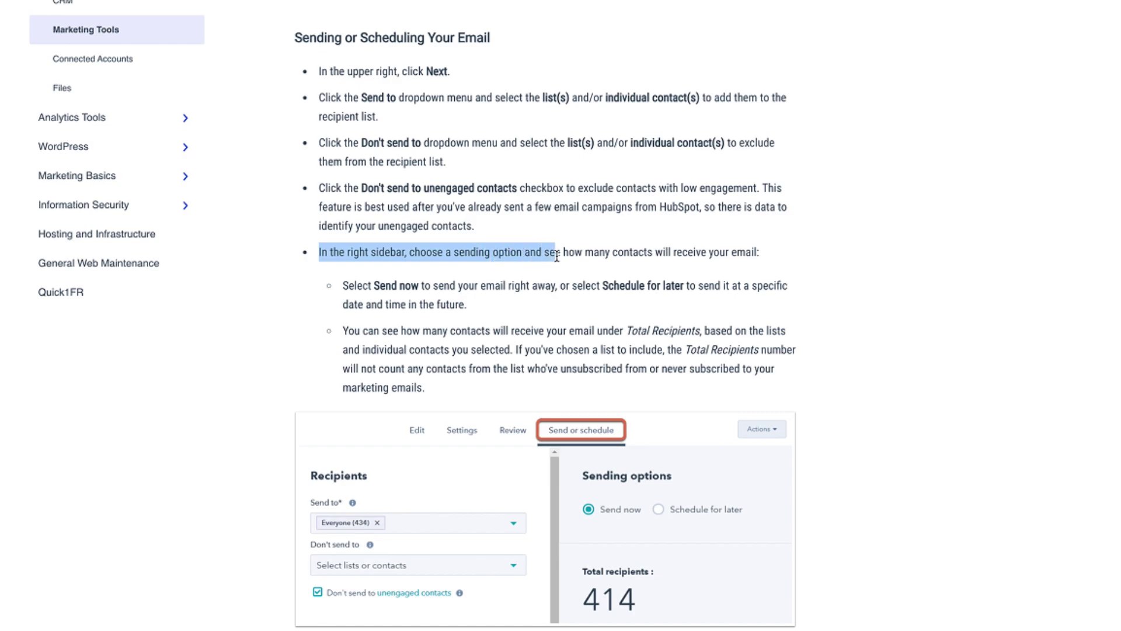
left_click_drag(510, 255, 763, 260)
left_click(762, 260)
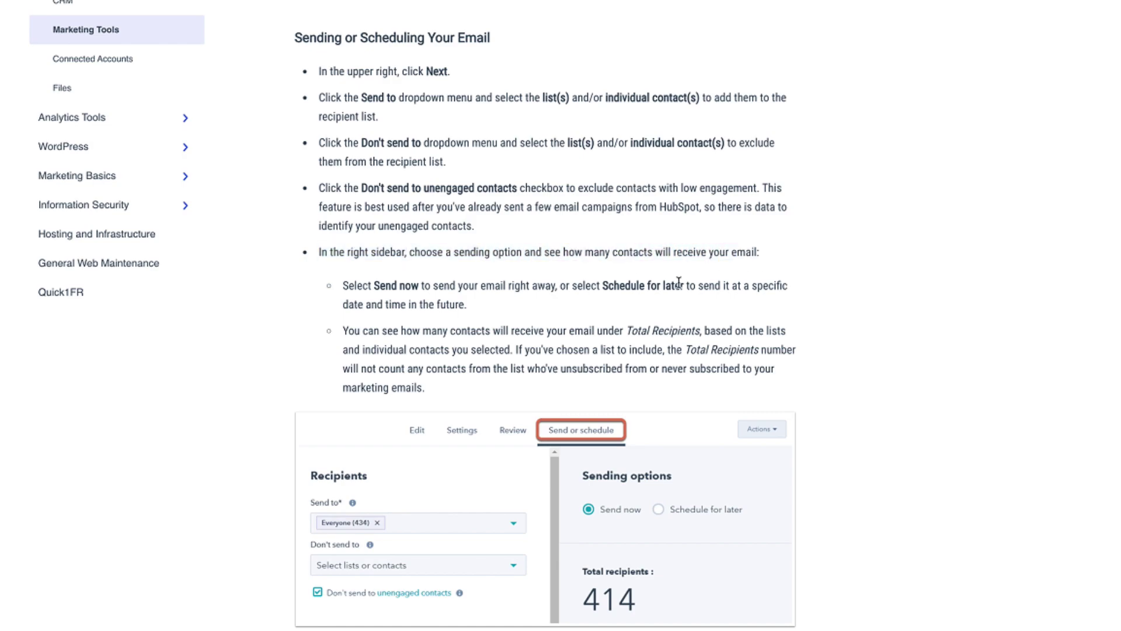
scroll(469, 309, "down", 1)
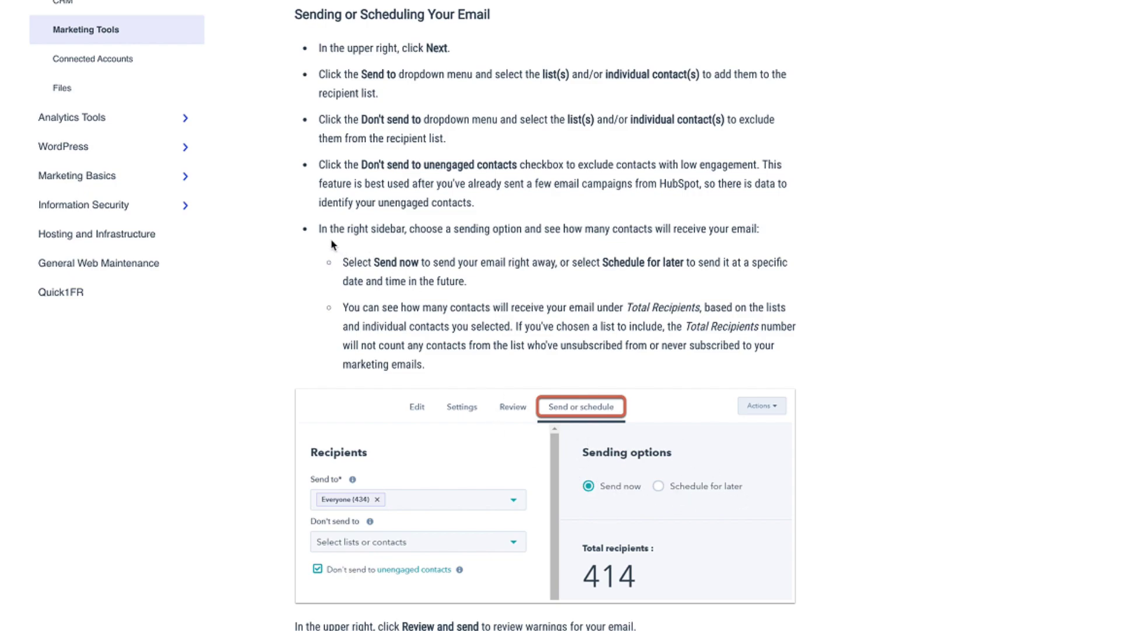
left_click_drag(341, 261, 437, 262)
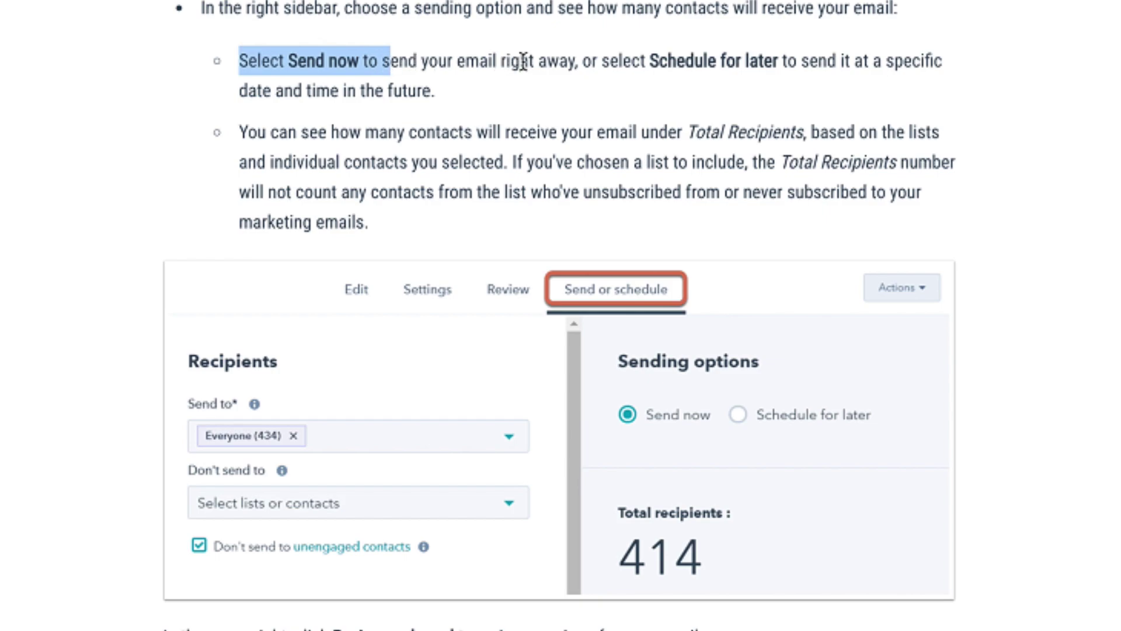
Highlight the Schedule for later alternative and the words Total Recipients.
left_click_drag(581, 61, 794, 63)
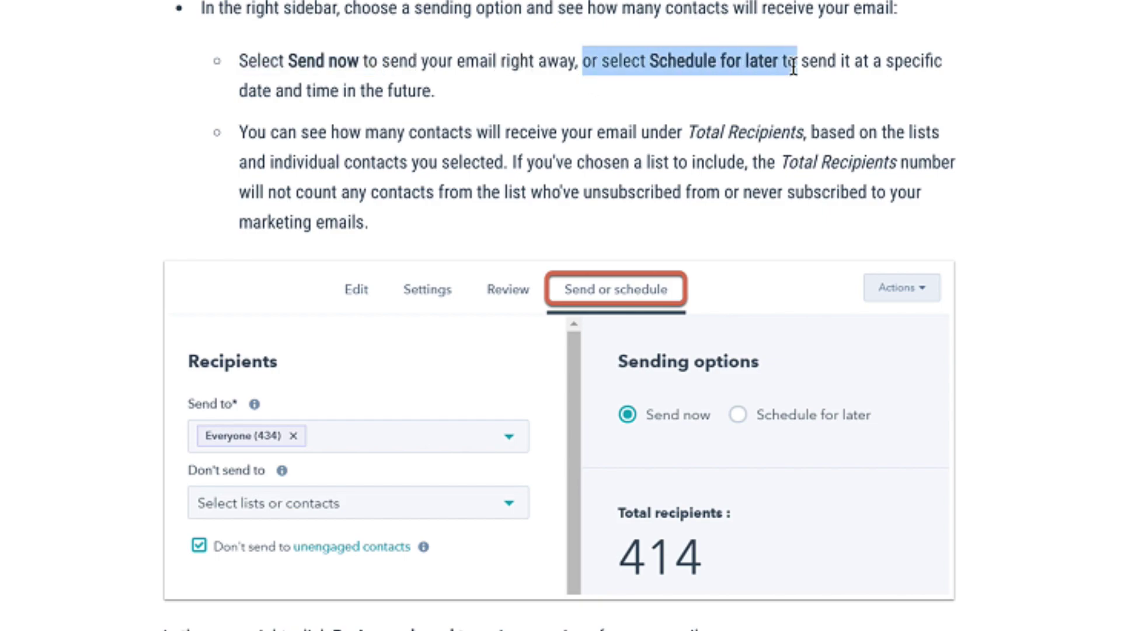
left_click(839, 66)
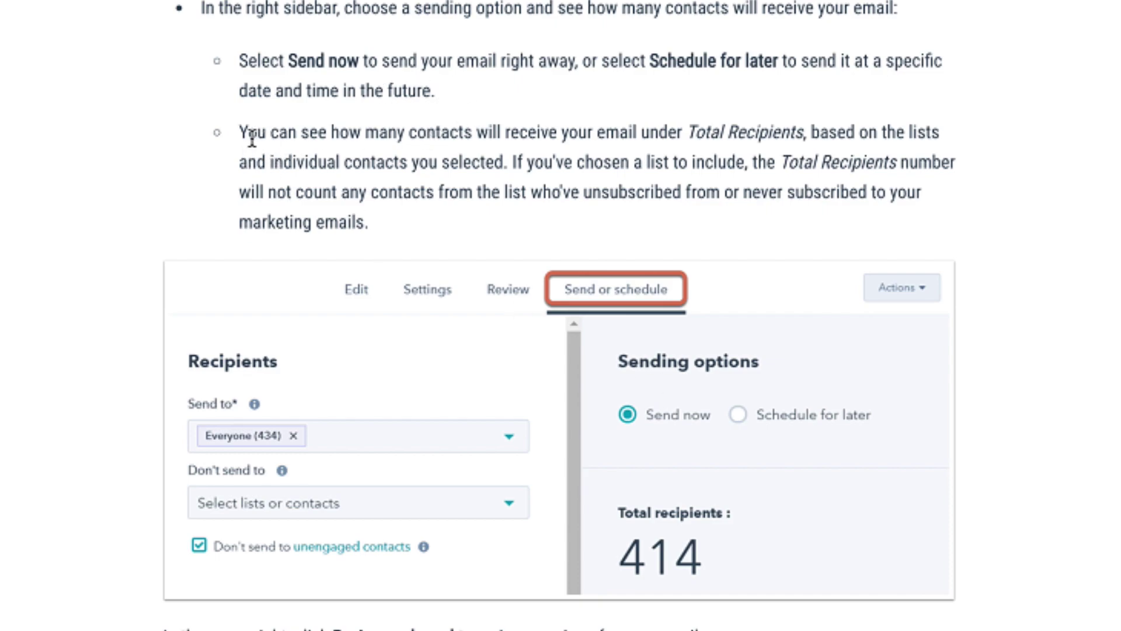
left_click_drag(529, 133, 804, 133)
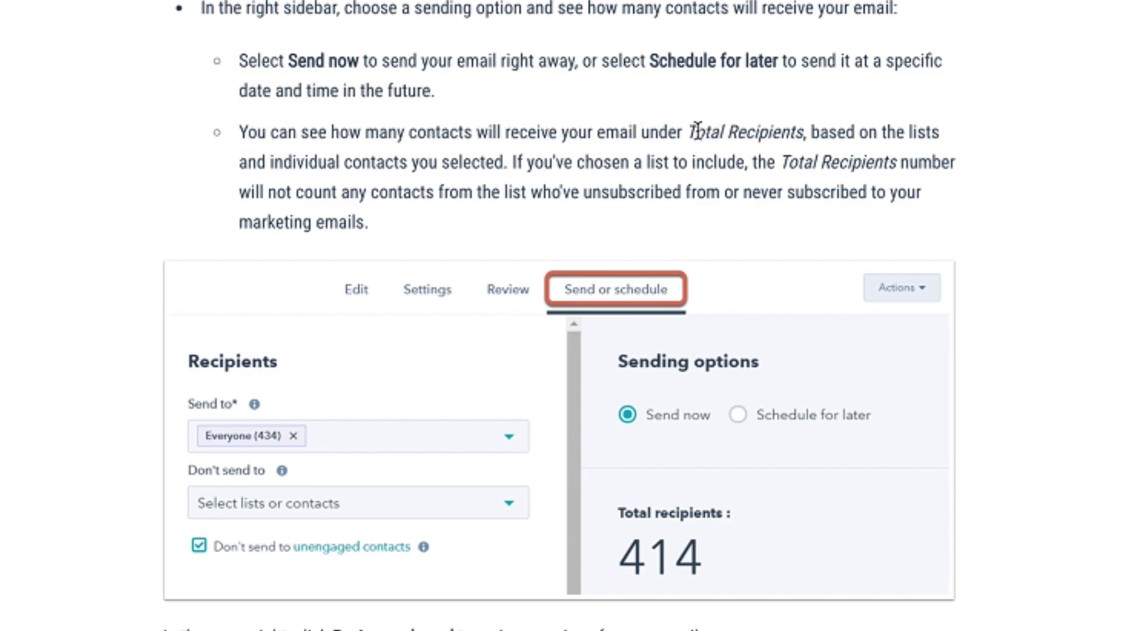
left_click(806, 134)
Highlight the notes on included lists, uncounted list contacts and excluded unsubscribed contacts.
left_click_drag(506, 162, 930, 167)
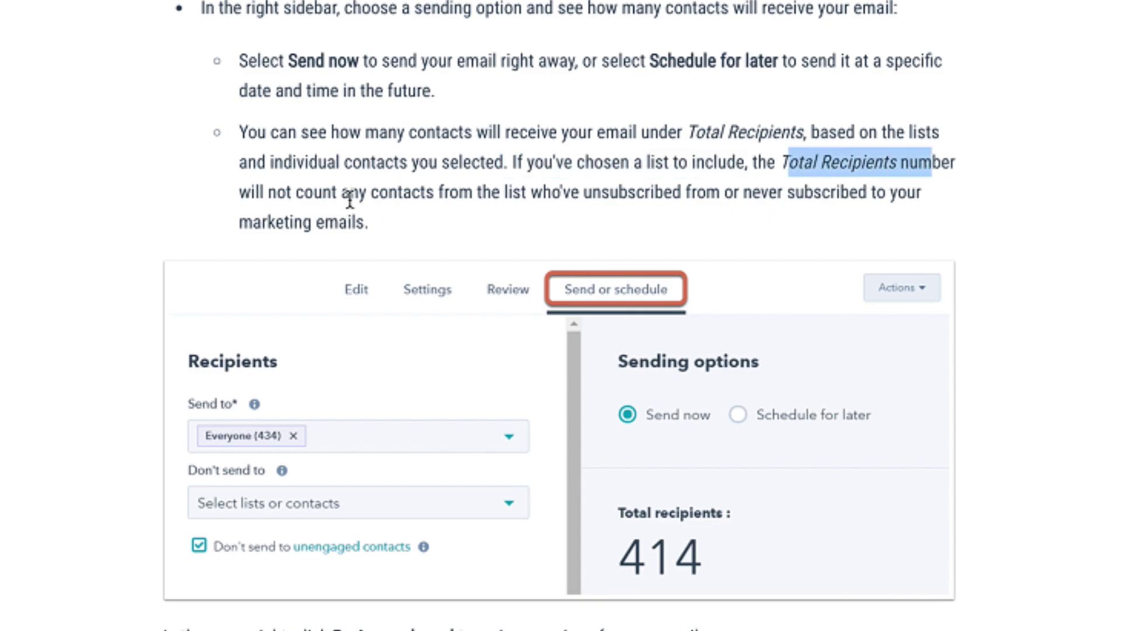
left_click_drag(350, 200, 898, 195)
left_click(517, 201)
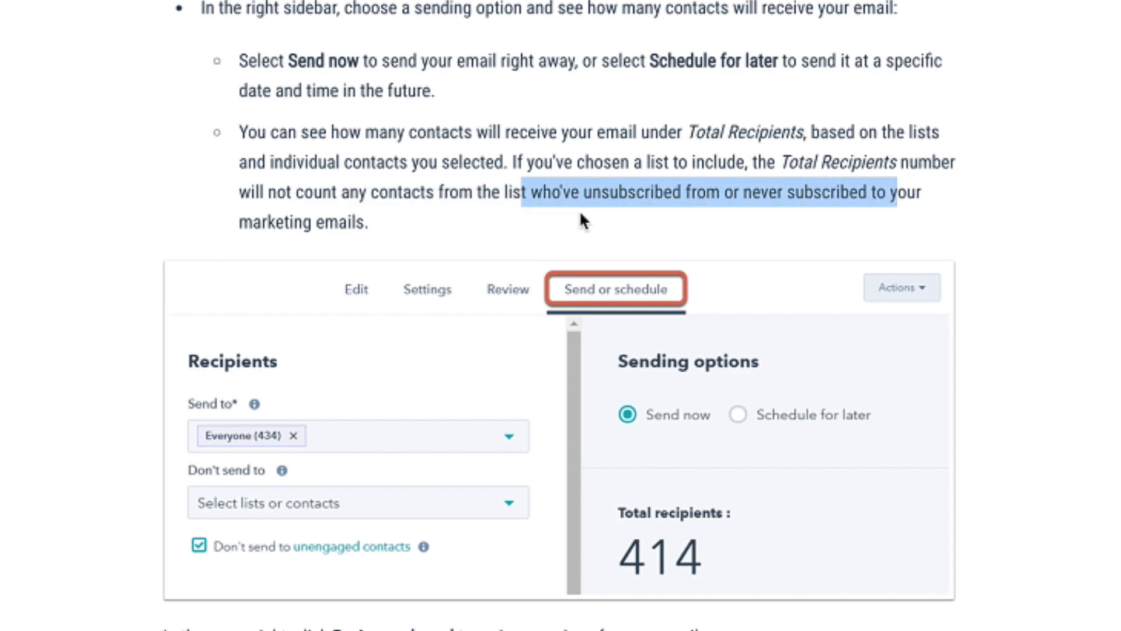
left_click(580, 219)
scroll(144, 276, "down", 3)
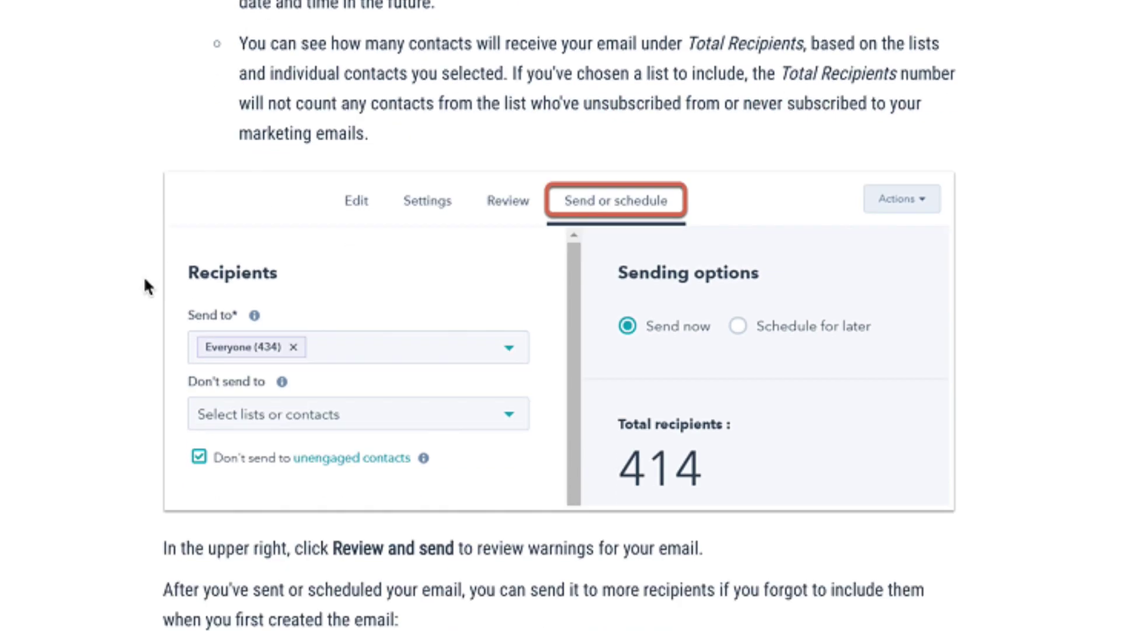
left_click_drag(260, 280, 616, 287)
Highlight the sentence about sending an already-sent email to forgotten recipients.
left_click(620, 293)
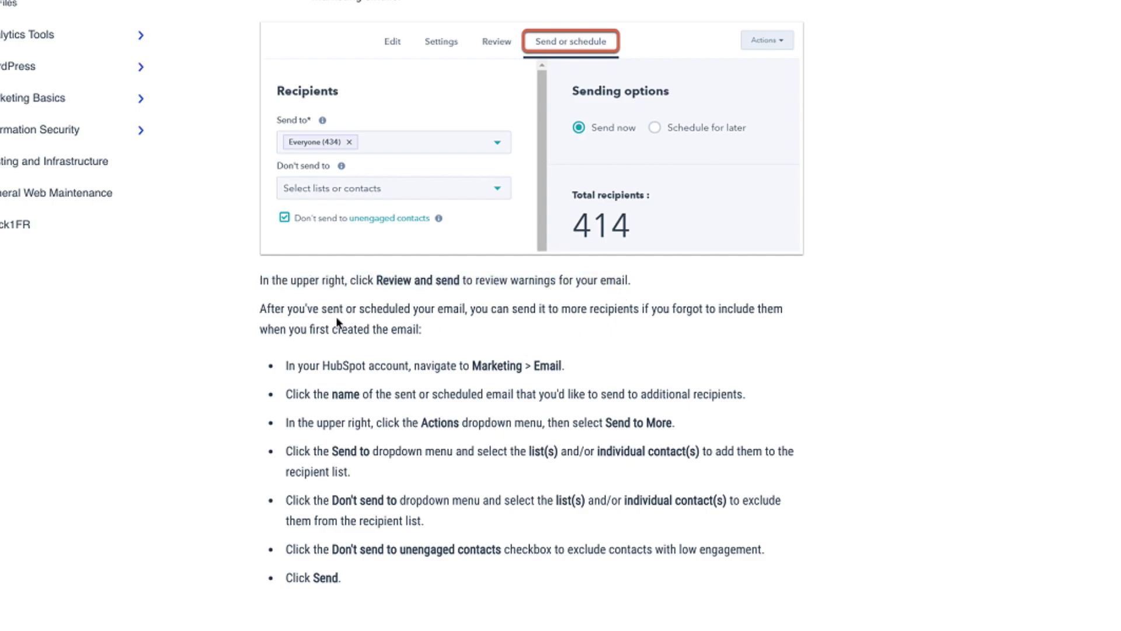
left_click_drag(259, 309, 776, 313)
left_click(307, 336)
Highlight the Marketing > Email bullet and the click-the-email-name bullet.
left_click_drag(287, 366, 563, 367)
left_click(564, 366)
left_click_drag(289, 396, 745, 404)
left_click(745, 403)
Highlight the Send to More instruction and the Send to bullet.
left_click_drag(563, 423, 677, 424)
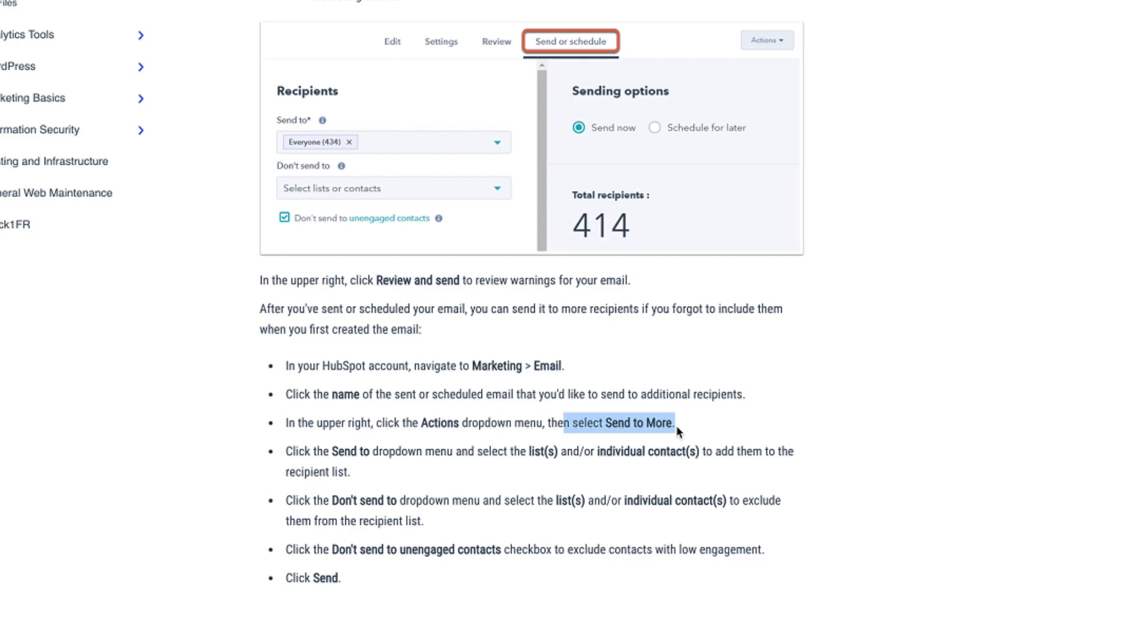
left_click(676, 425)
left_click_drag(286, 451, 457, 455)
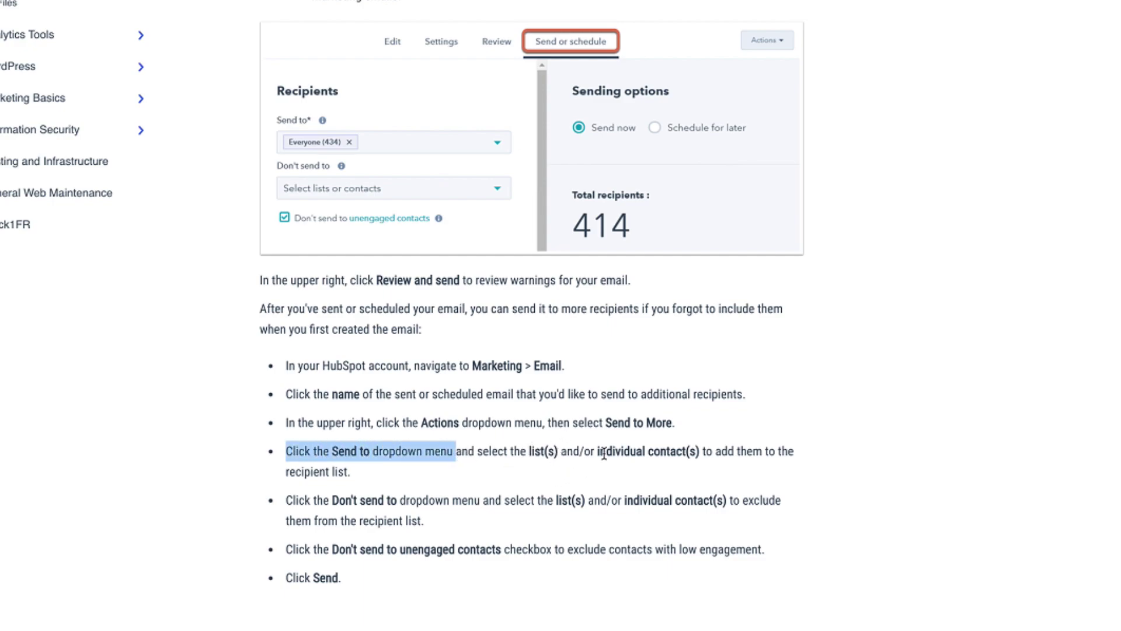
left_click(280, 479)
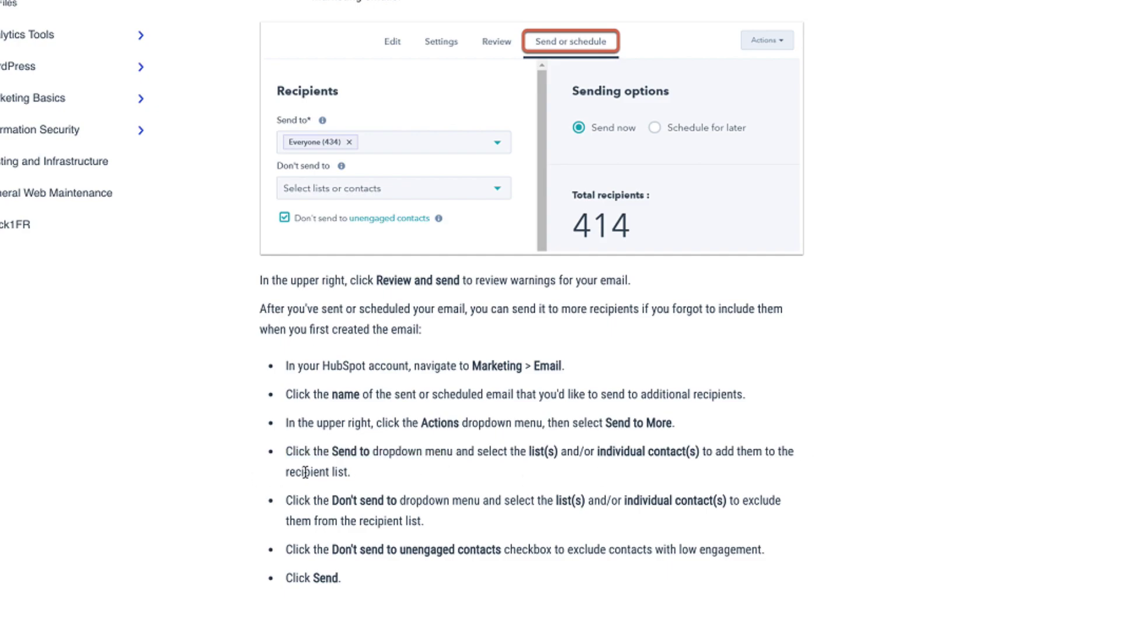
Highlight the Don't send to bullet and the final Click Send step.
left_click_drag(283, 498, 533, 501)
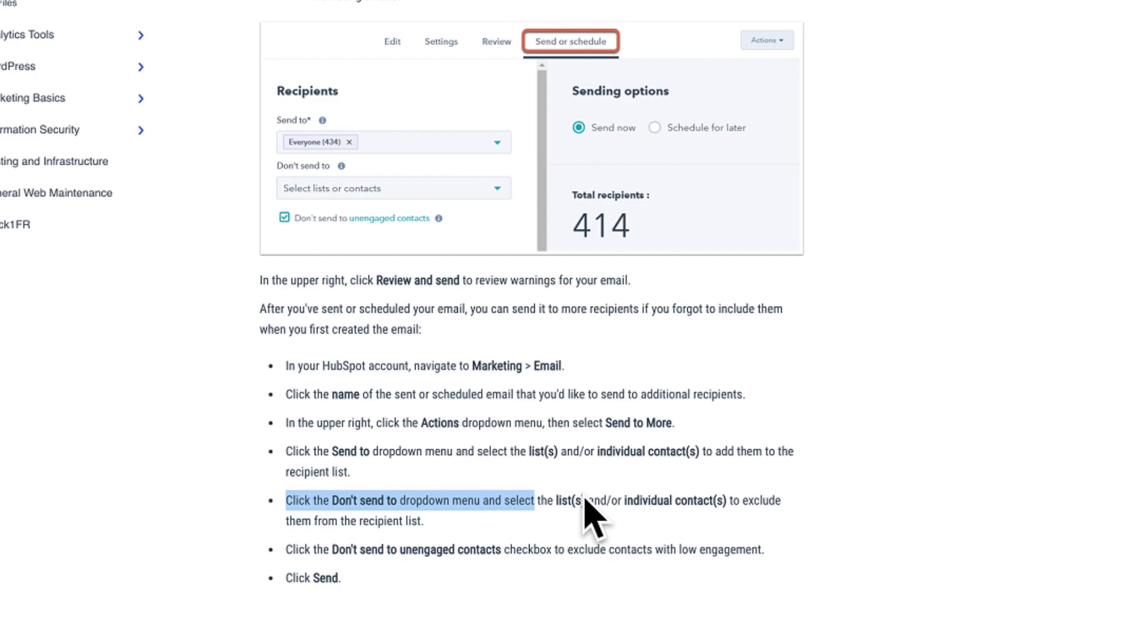
left_click(714, 500)
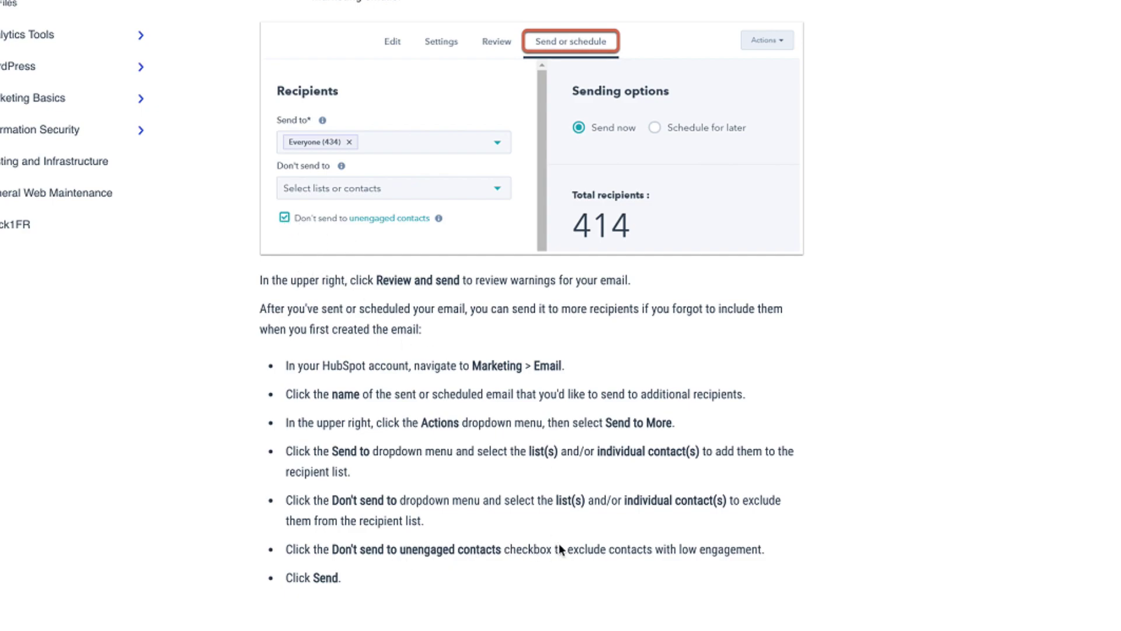
left_click_drag(287, 577, 397, 580)
left_click(404, 578)
scroll(463, 594, "up", 1)
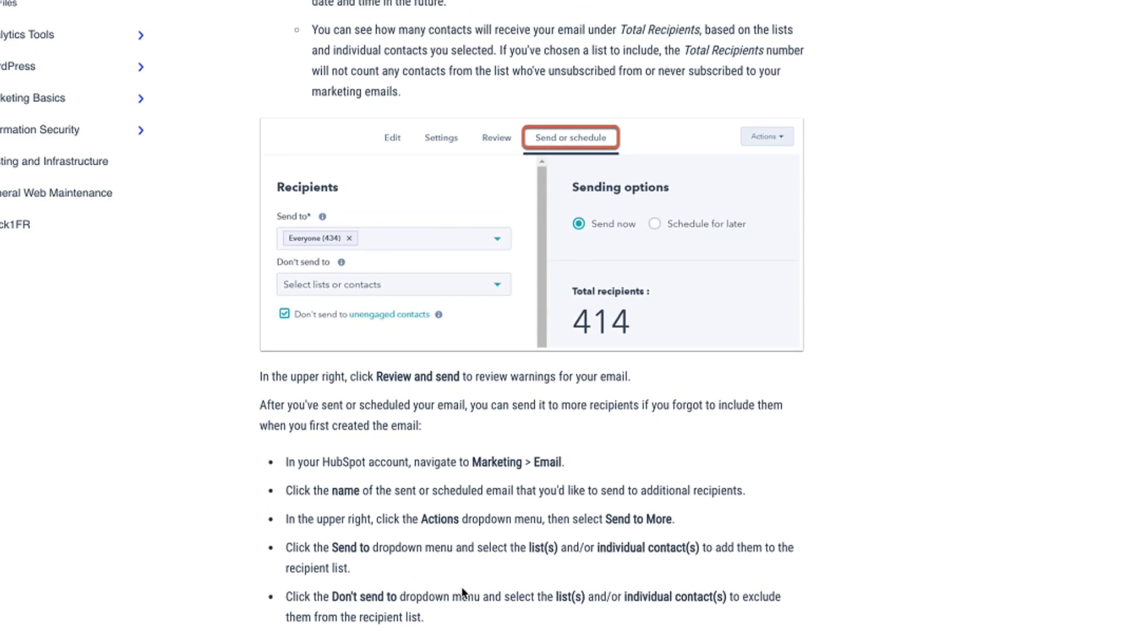
scroll(544, 566, "up", 1)
scroll(543, 567, "up", 1)
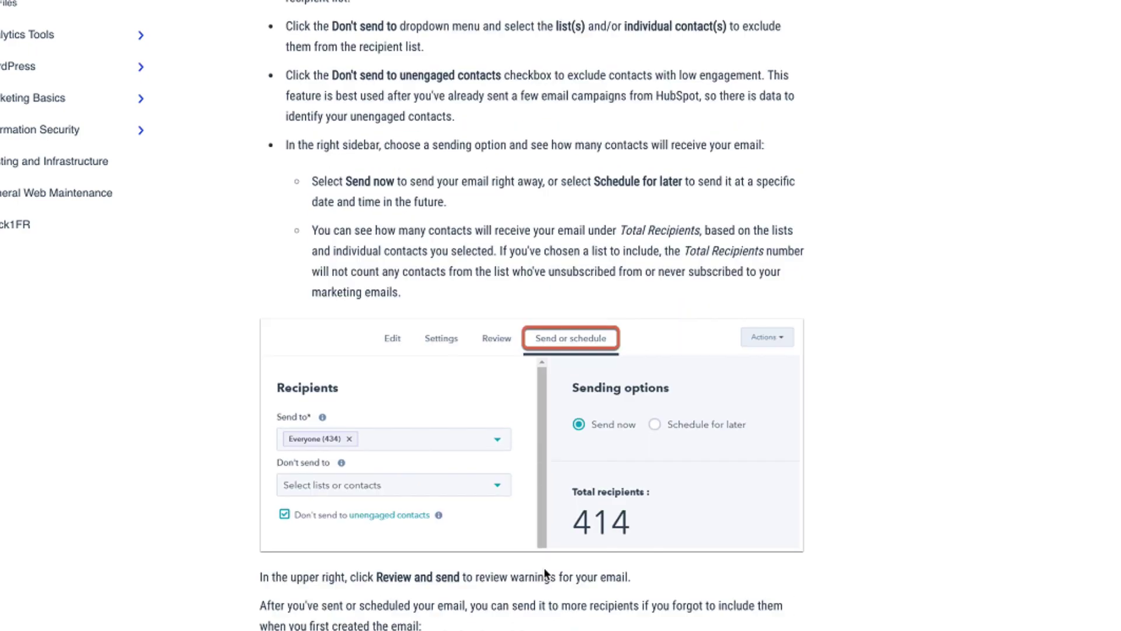
scroll(544, 567, "up", 2)
scroll(616, 387, "down", 1)
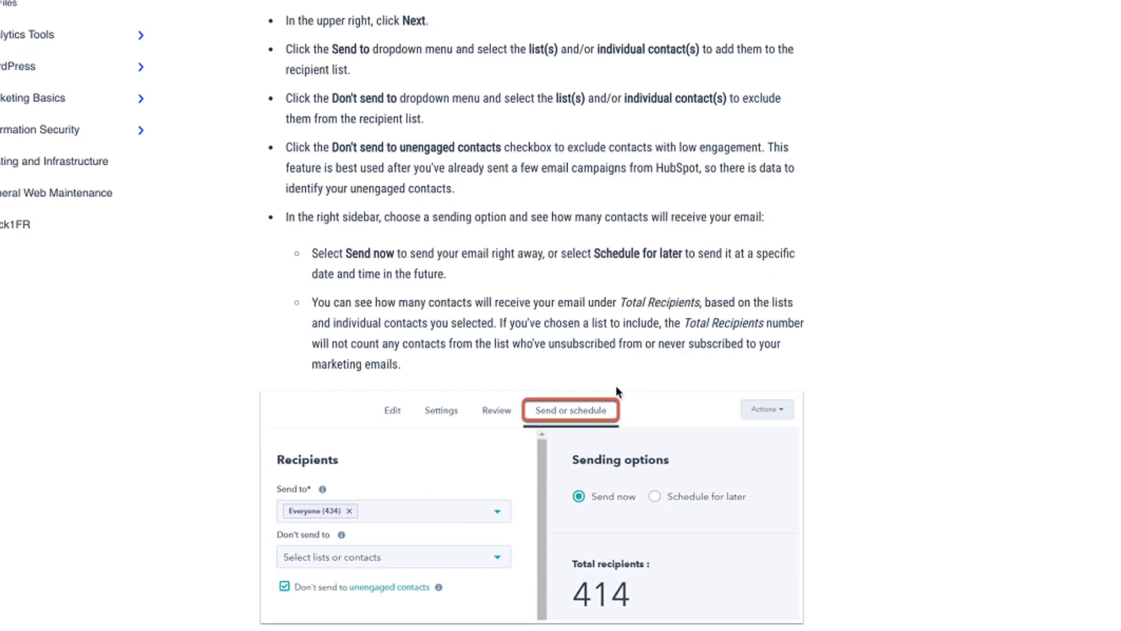
scroll(766, 373, "down", 1)
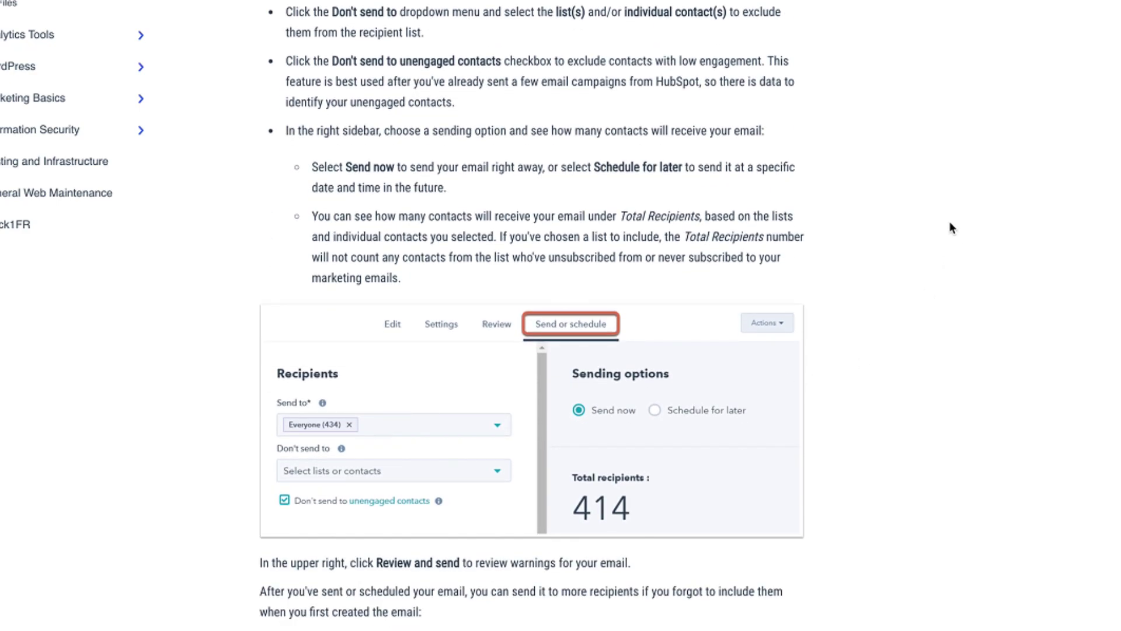